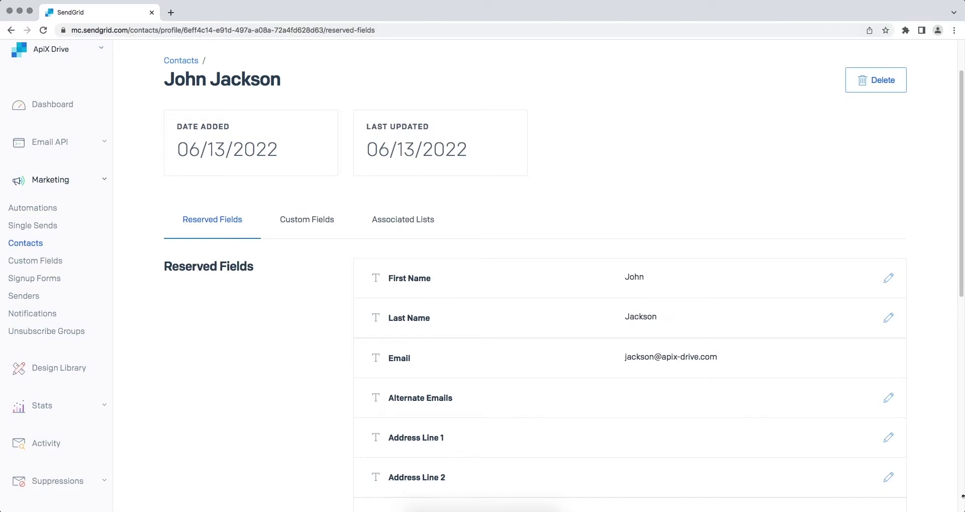
- Start a new connection with Pipedrive as the data source system
{"action": "scroll", "coordinate": [963, 495], "scroll_direction": "down", "scroll_amount": 5}
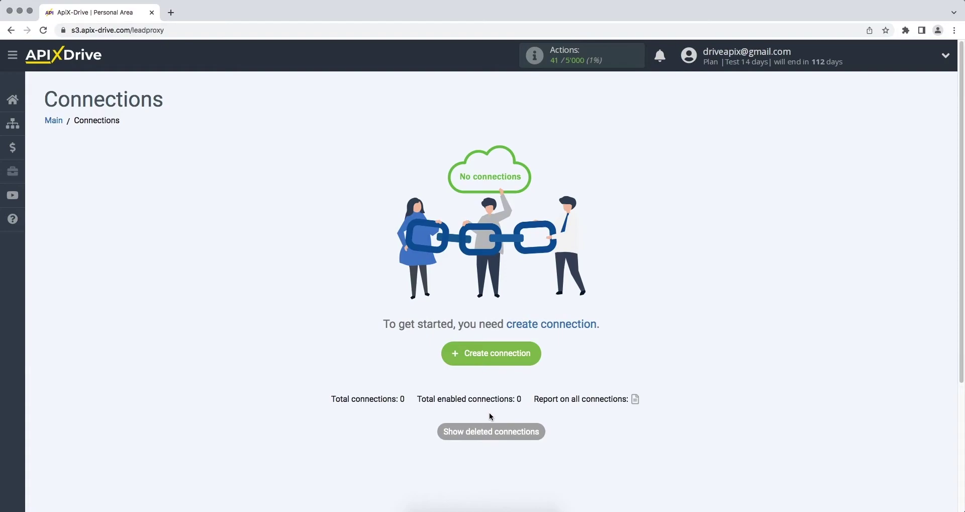
{"action": "left_click", "coordinate": [453, 361]}
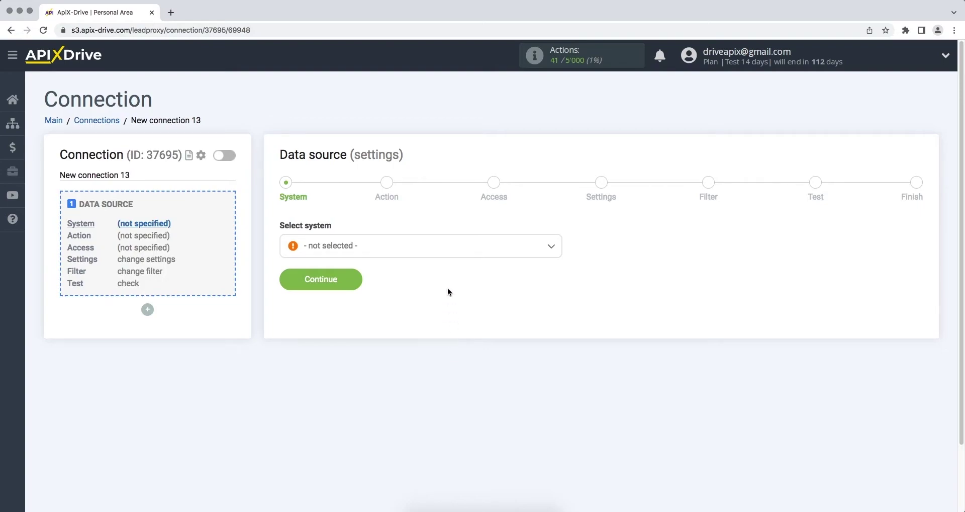
{"action": "left_click", "coordinate": [441, 248]}
{"action": "left_click_drag", "start_coordinate": [557, 263], "coordinate": [567, 362]}
{"action": "left_click", "coordinate": [400, 314]}
{"action": "left_click", "coordinate": [295, 283]}
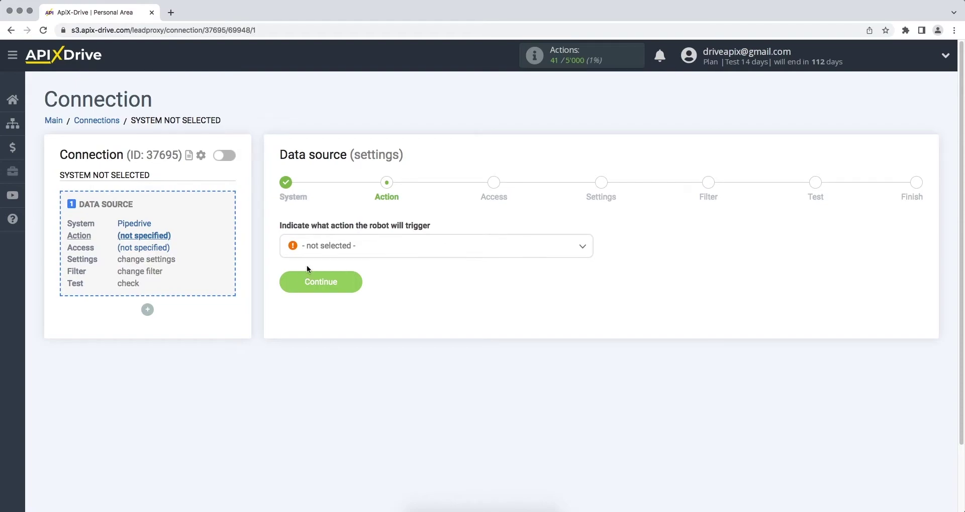
- Set the Pipedrive action to Get Deals (new) and begin connecting a Pipedrive account
{"action": "left_click", "coordinate": [326, 246]}
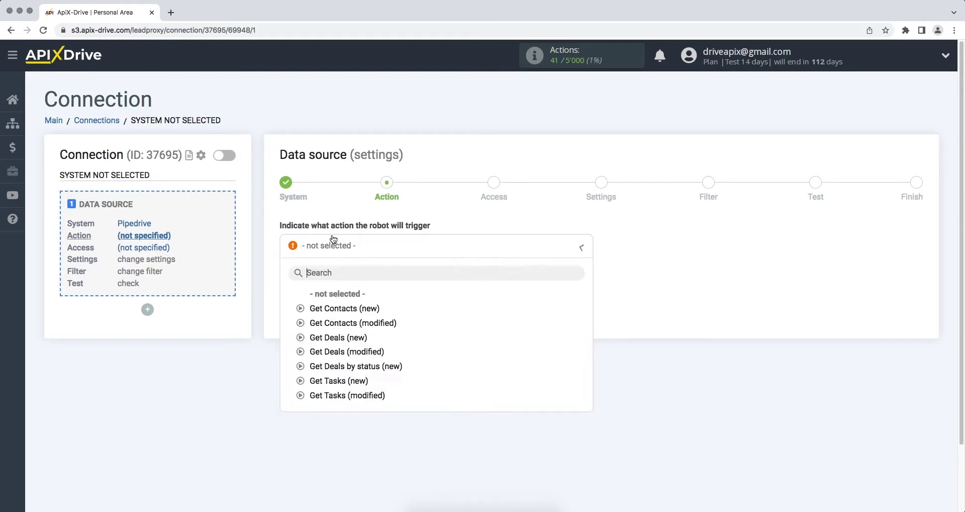
{"action": "left_click", "coordinate": [335, 338]}
{"action": "left_click", "coordinate": [292, 293]}
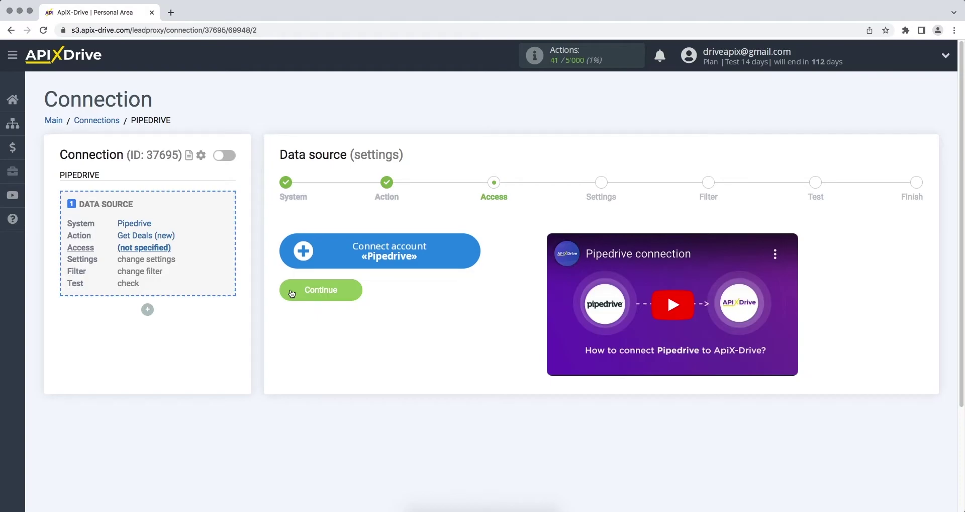
{"action": "left_click", "coordinate": [294, 252]}
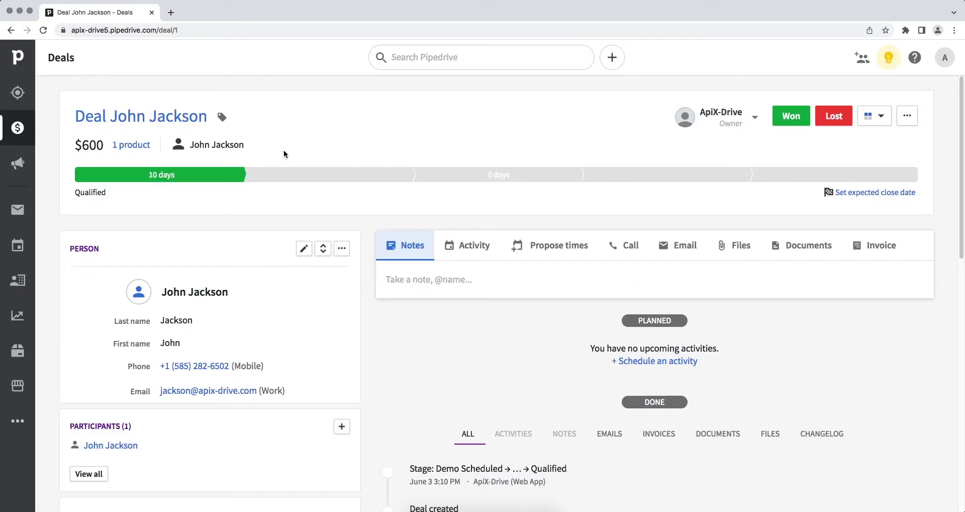
- Copy the domain apix-drive5.pipedrive.com from the deal page's address bar
{"action": "left_click_drag", "start_coordinate": [182, 31], "coordinate": [95, 31]}
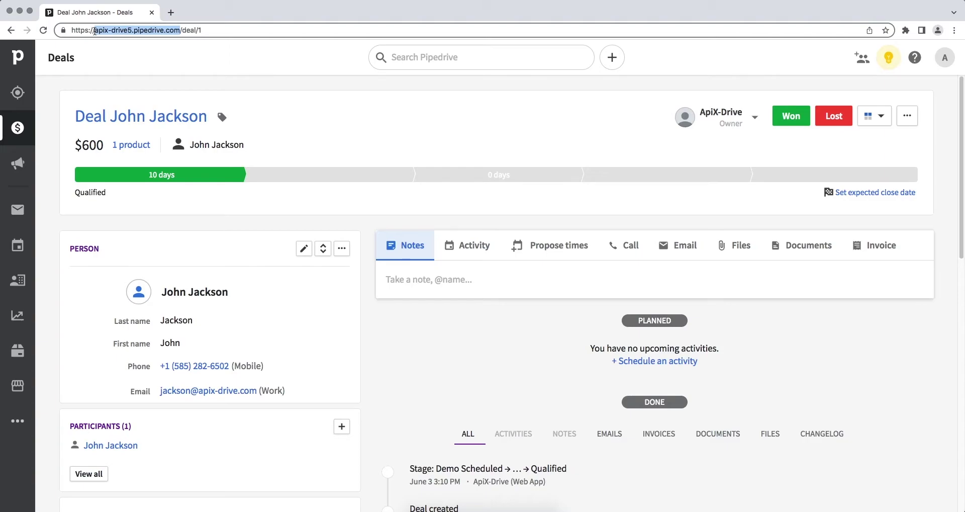
{"action": "right_click", "coordinate": [105, 30]}
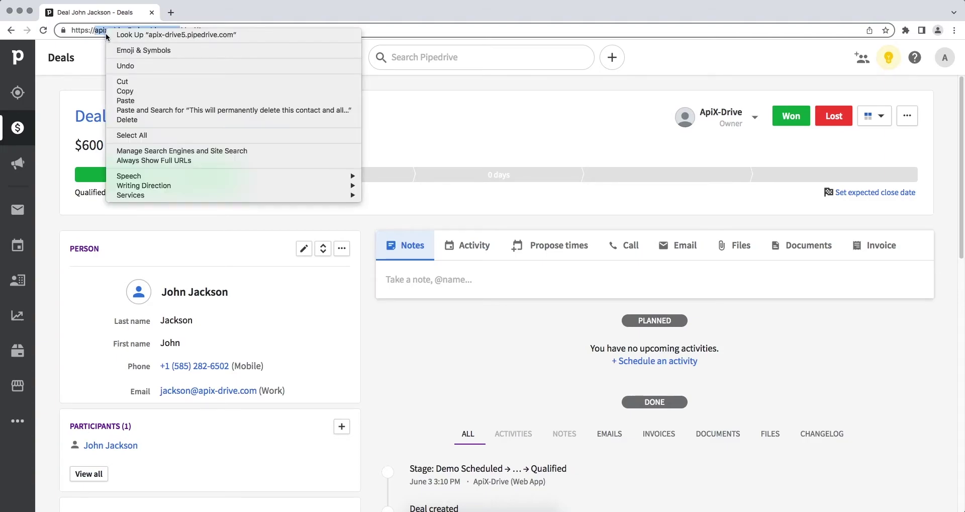
{"action": "left_click", "coordinate": [121, 91]}
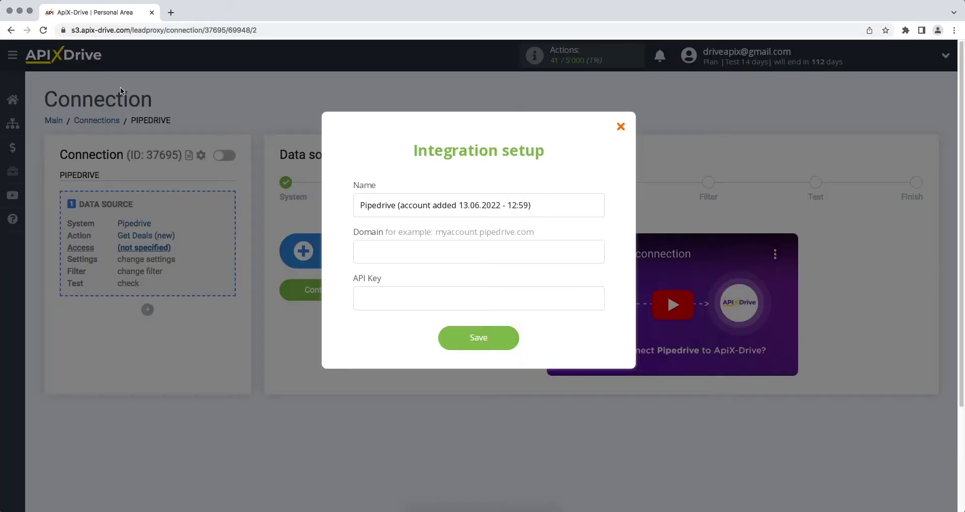
- Paste apix-drive5.pipedrive.com into the Integration setup's Domain field
{"action": "right_click", "coordinate": [367, 247]}
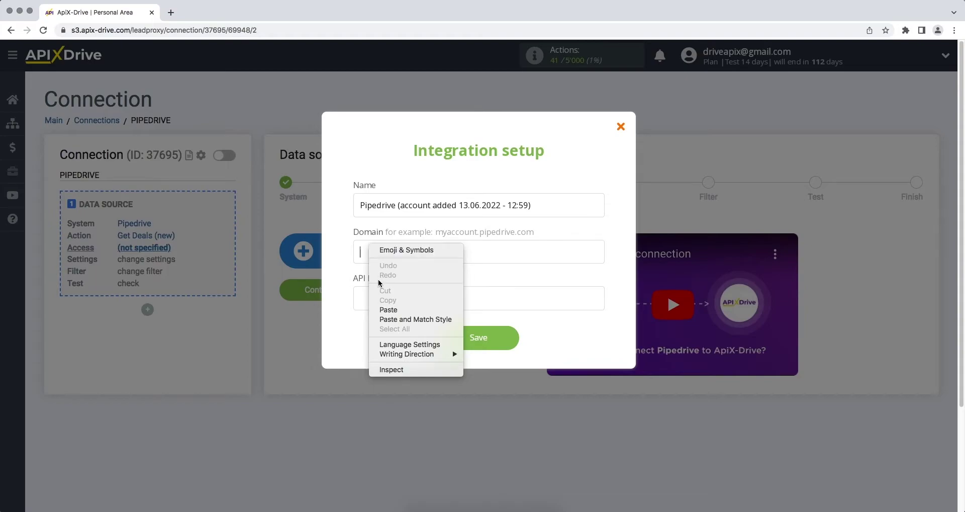
{"action": "left_click", "coordinate": [385, 309]}
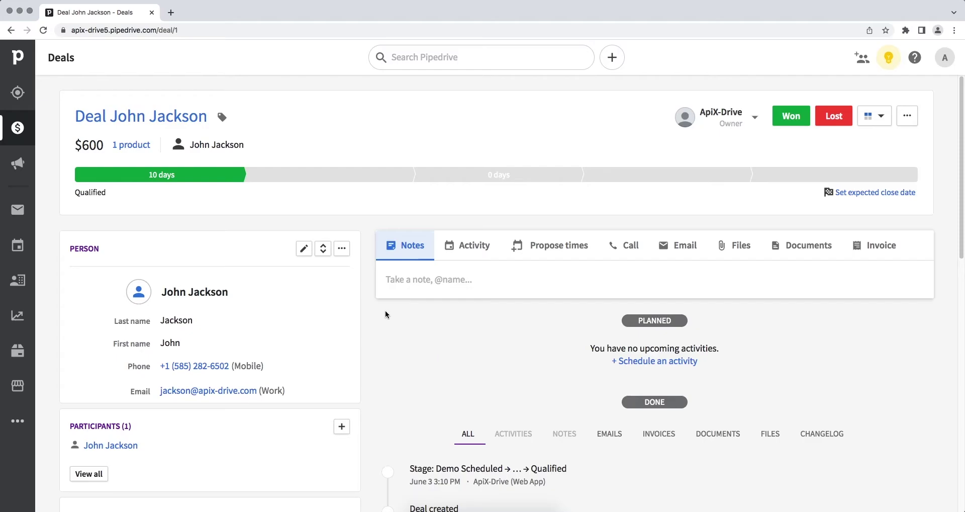
- Copy the personal API token from Pipedrive's Personal preferences API tab for the API Key field
{"action": "left_click", "coordinate": [945, 58]}
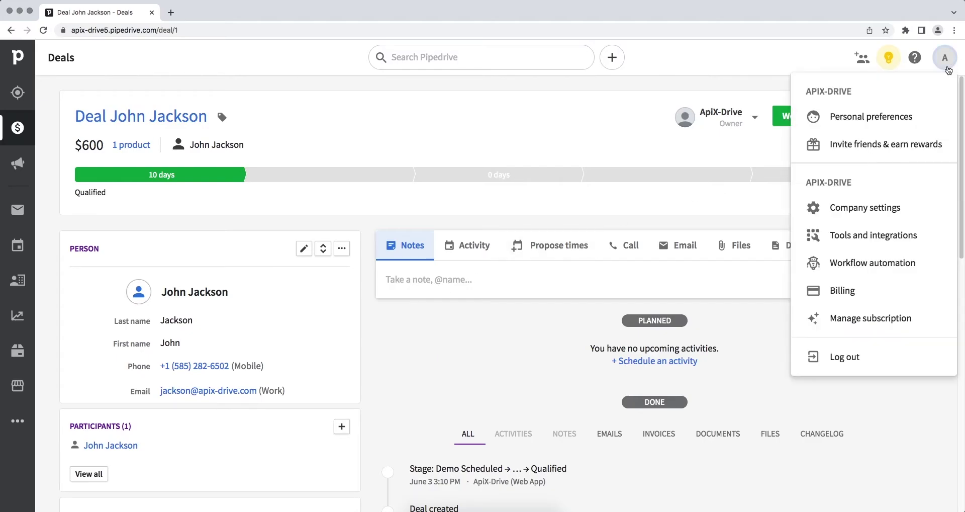
{"action": "left_click", "coordinate": [916, 113]}
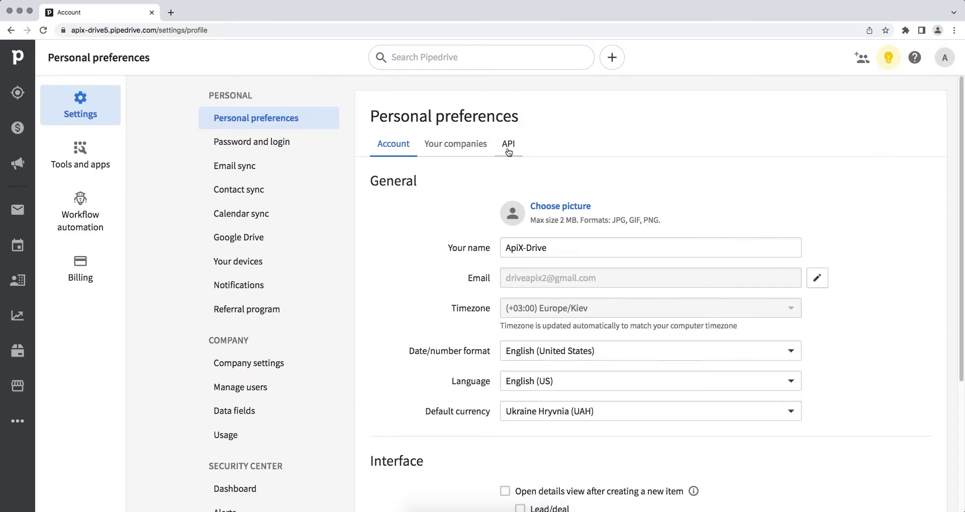
{"action": "left_click", "coordinate": [509, 152]}
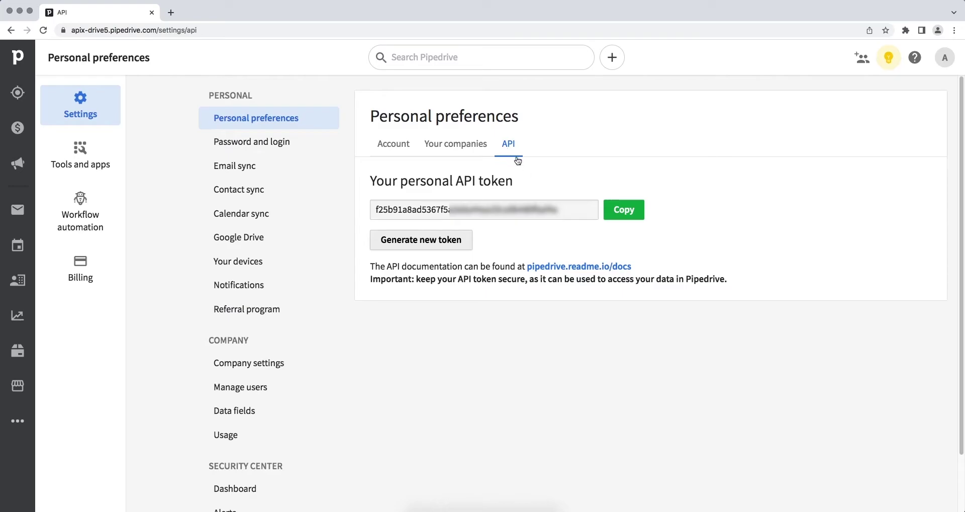
{"action": "double_click", "coordinate": [377, 213]}
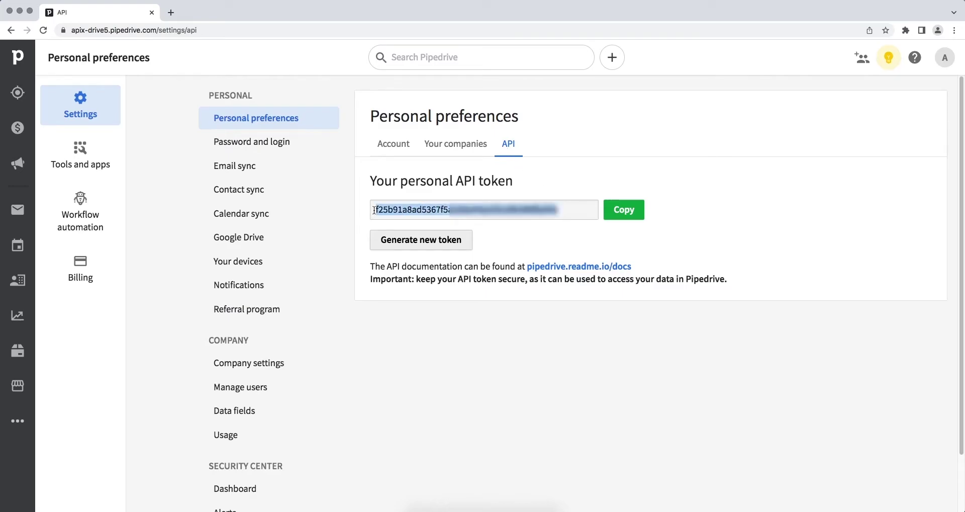
{"action": "right_click", "coordinate": [391, 209]}
{"action": "left_click", "coordinate": [397, 229]}
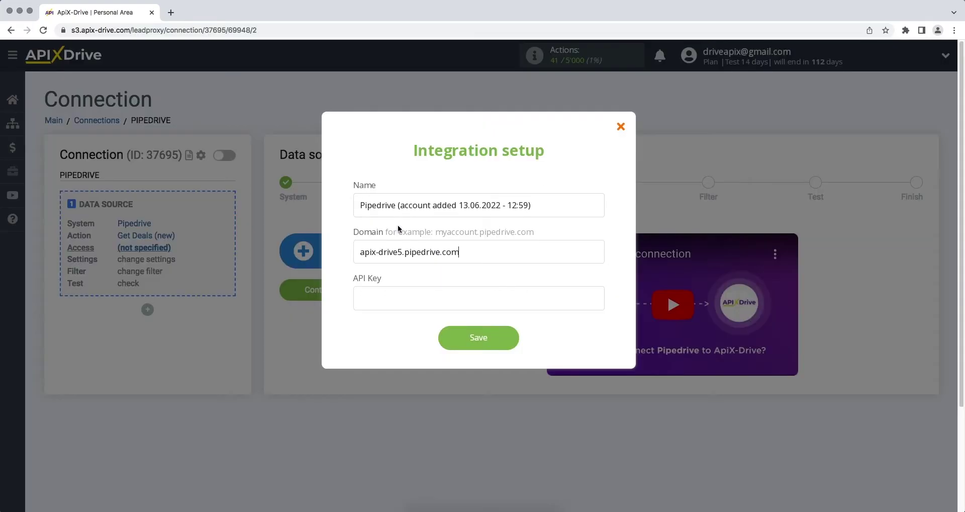
{"action": "left_click", "coordinate": [395, 298]}
{"action": "right_click", "coordinate": [394, 299]}
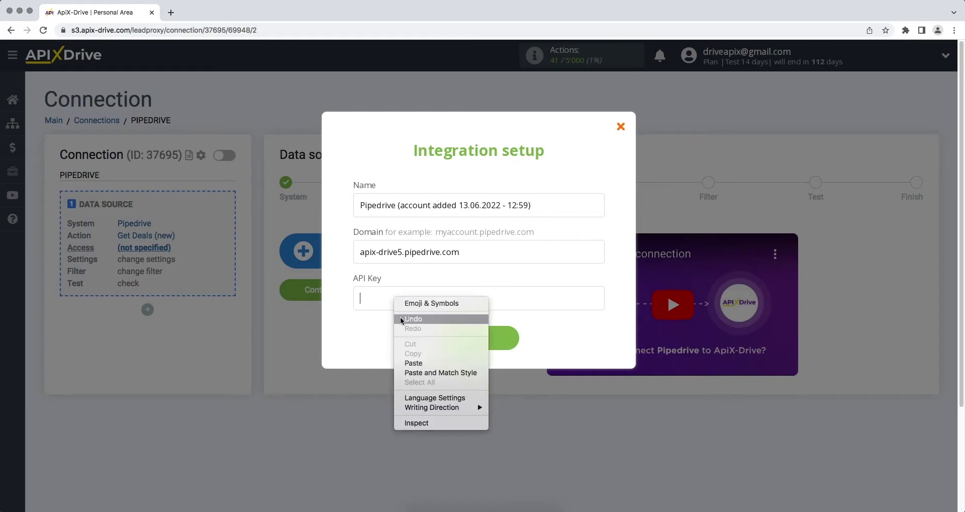
- Paste the API token into the API Key field and save the Pipedrive account
{"action": "left_click", "coordinate": [413, 362]}
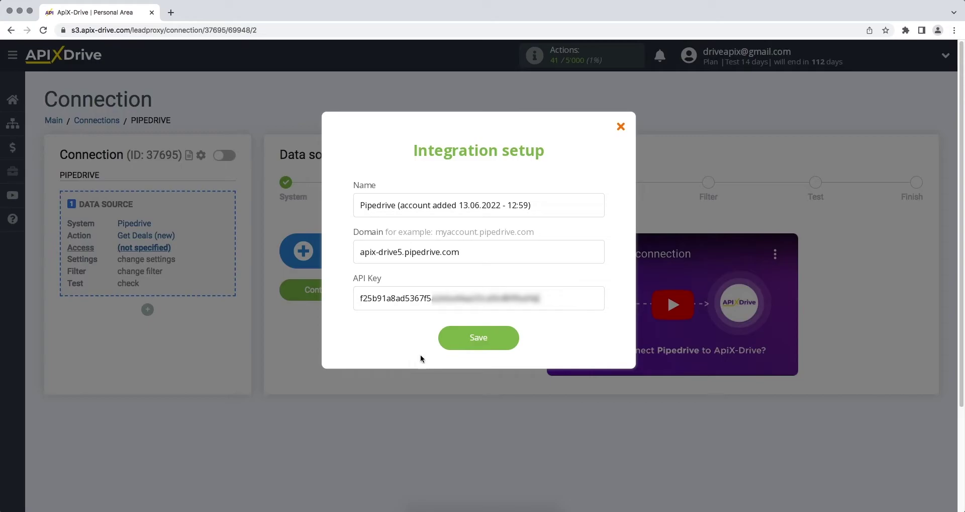
{"action": "left_click", "coordinate": [440, 347]}
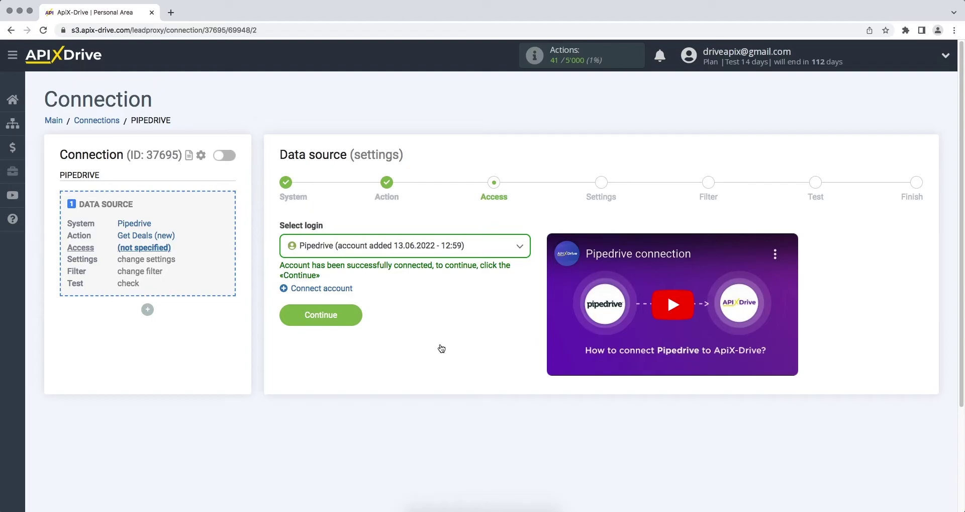
- Select the Pipedrive login and continue through Access, Settings and Filter to load test deals
{"action": "left_click", "coordinate": [448, 251]}
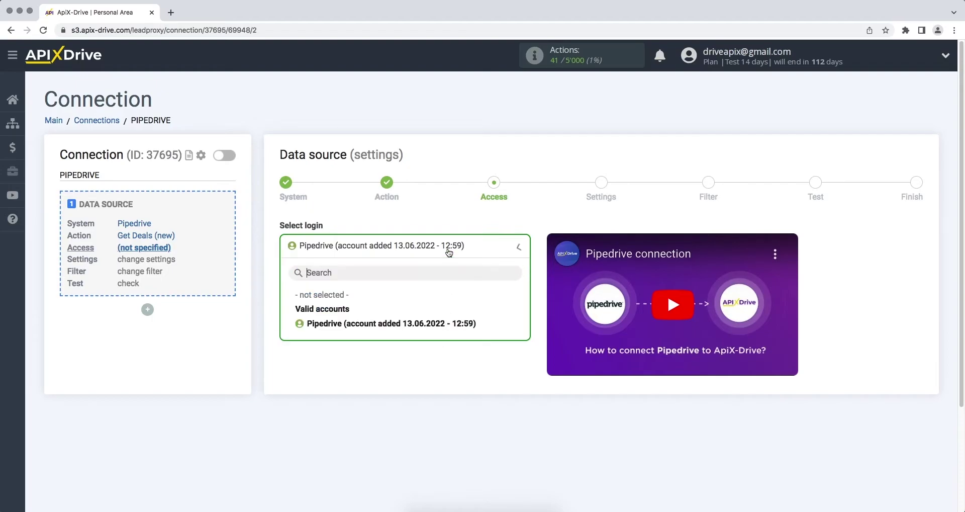
{"action": "left_click", "coordinate": [447, 324]}
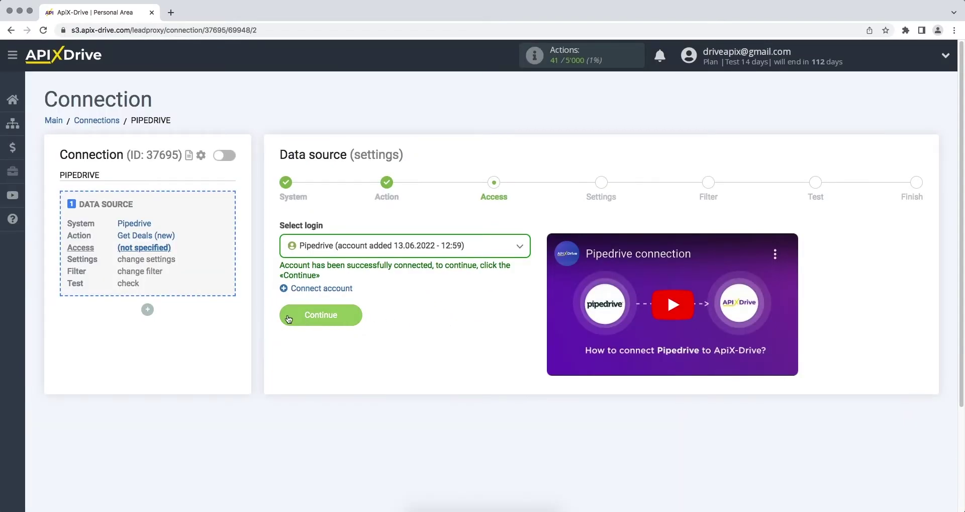
{"action": "left_click", "coordinate": [290, 318]}
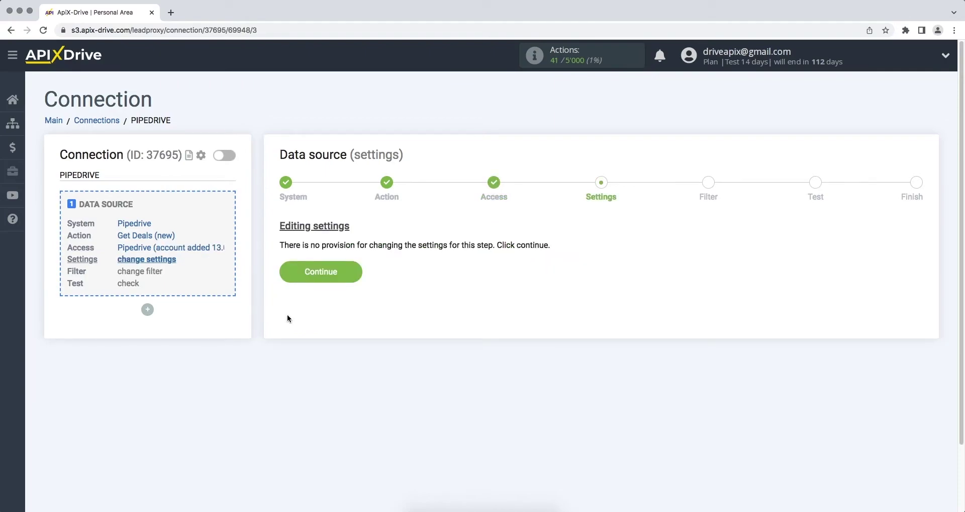
{"action": "left_click", "coordinate": [291, 278]}
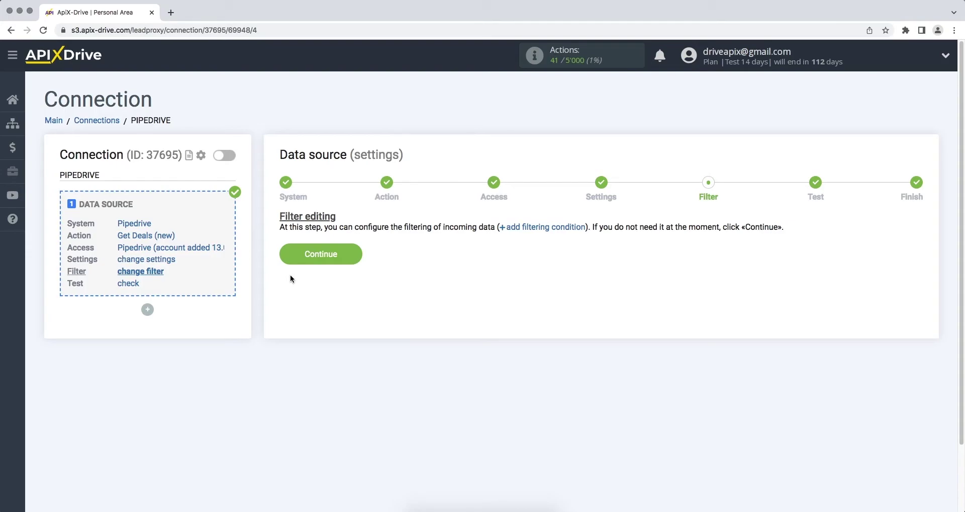
{"action": "left_click", "coordinate": [287, 259]}
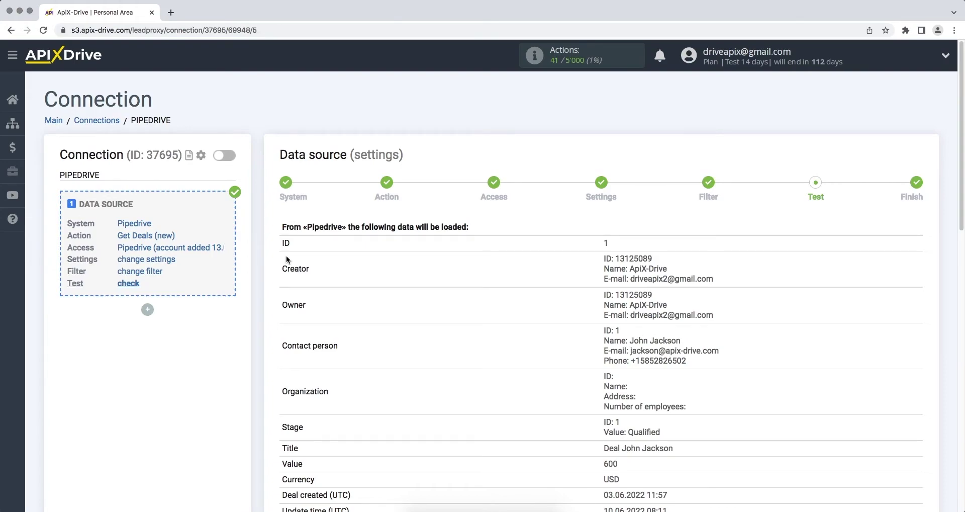
- Finish the Pipedrive data source setup and begin configuring the data destination
{"action": "scroll", "coordinate": [288, 259], "scroll_direction": "down", "scroll_amount": 15}
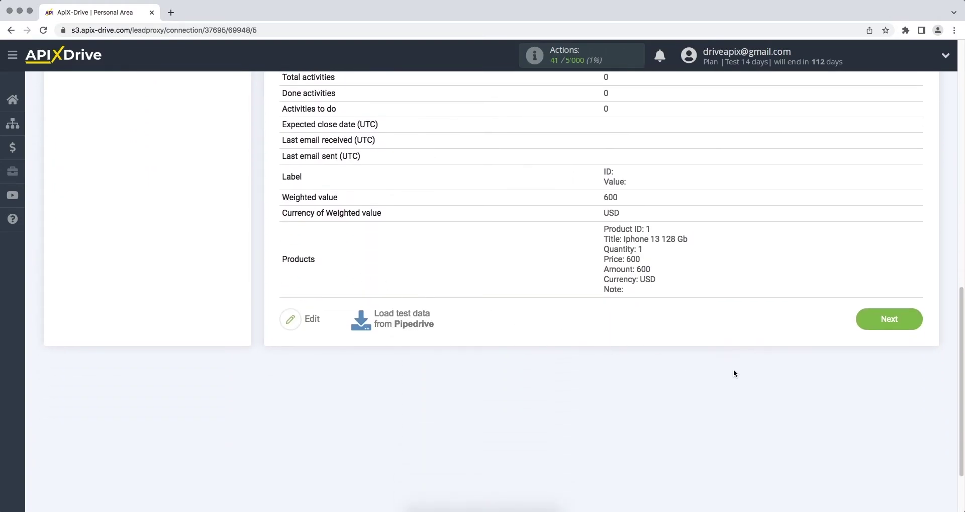
{"action": "left_click", "coordinate": [860, 325]}
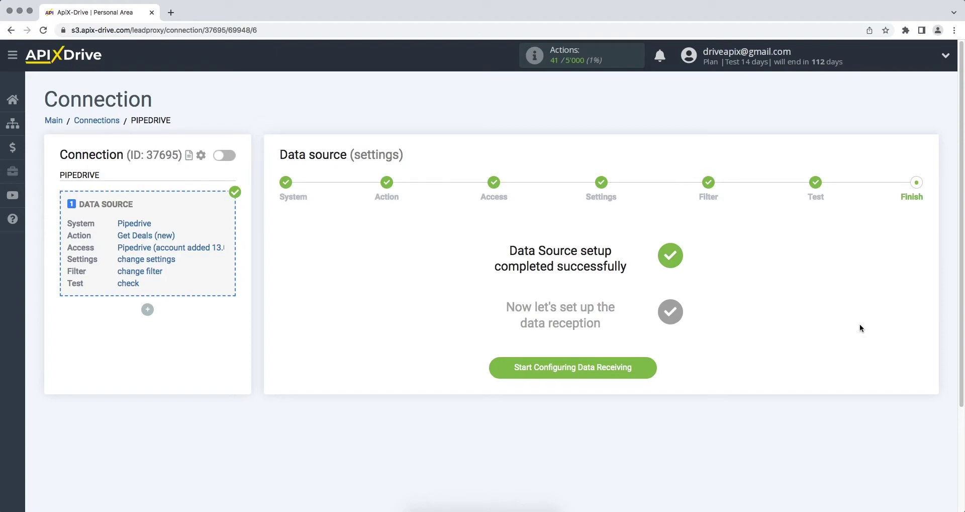
{"action": "left_click", "coordinate": [497, 366]}
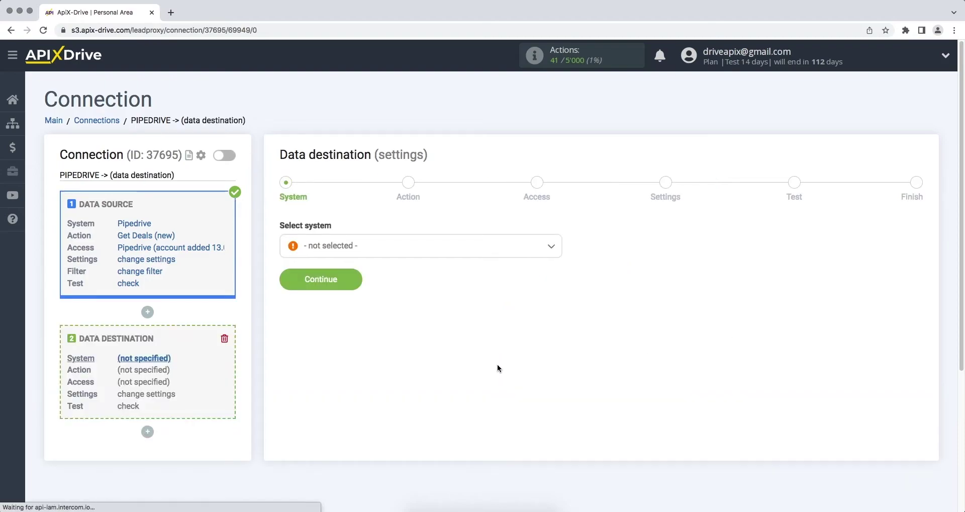
- Choose SendGrid as the destination system
{"action": "left_click", "coordinate": [479, 251]}
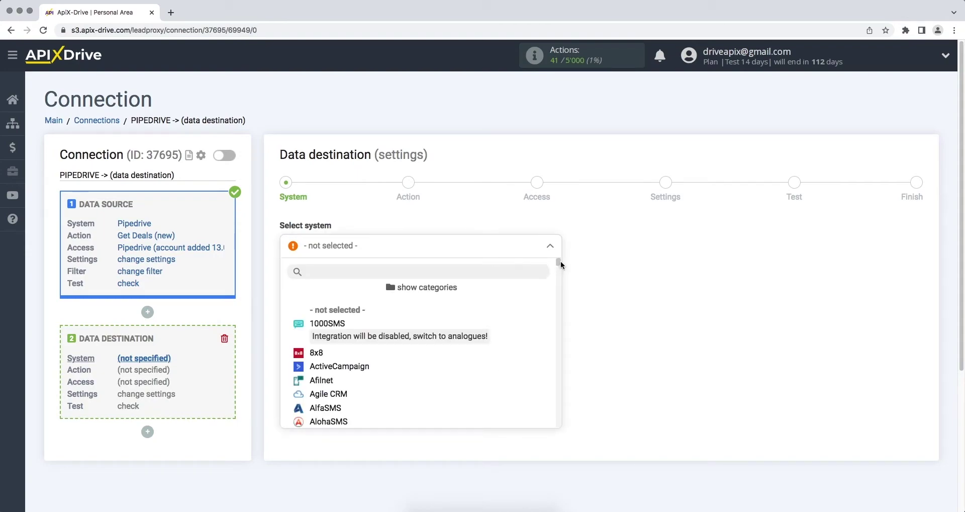
{"action": "left_click_drag", "start_coordinate": [560, 261], "coordinate": [564, 368]}
{"action": "left_click", "coordinate": [366, 272]}
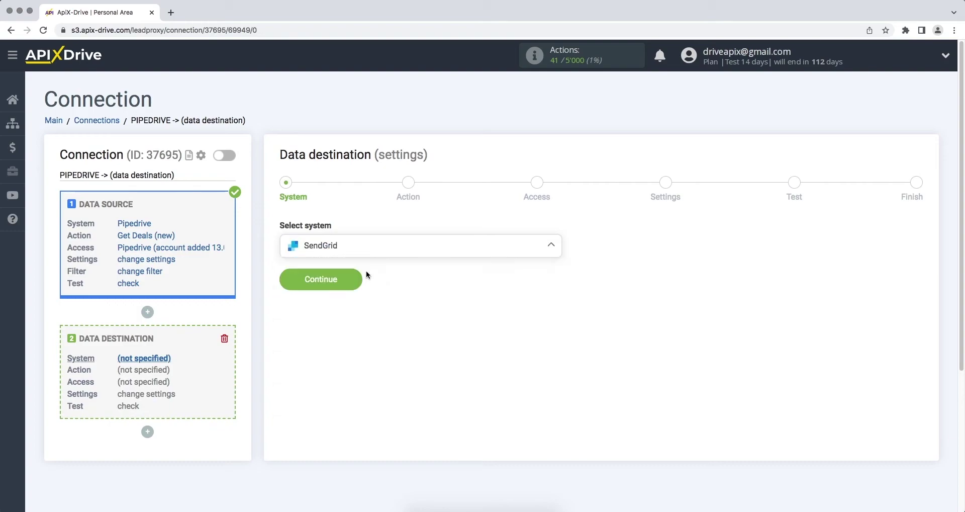
{"action": "left_click", "coordinate": [287, 285]}
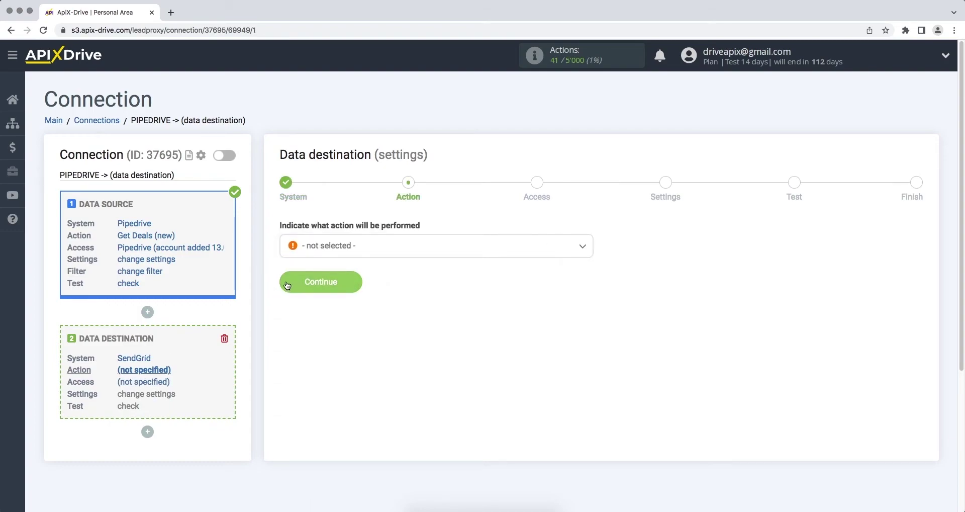
- Set the SendGrid action to Add Contacts and begin connecting a SendGrid account
{"action": "left_click", "coordinate": [315, 253]}
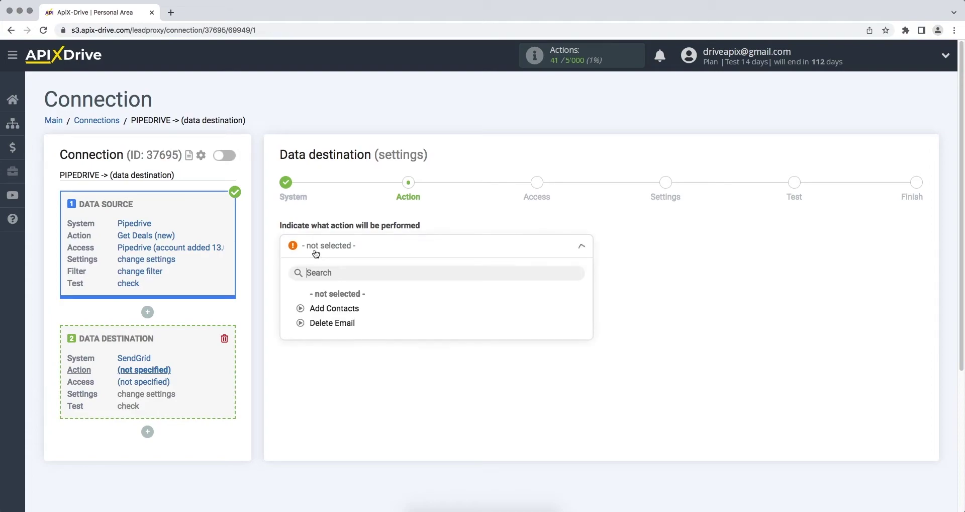
{"action": "left_click", "coordinate": [315, 306]}
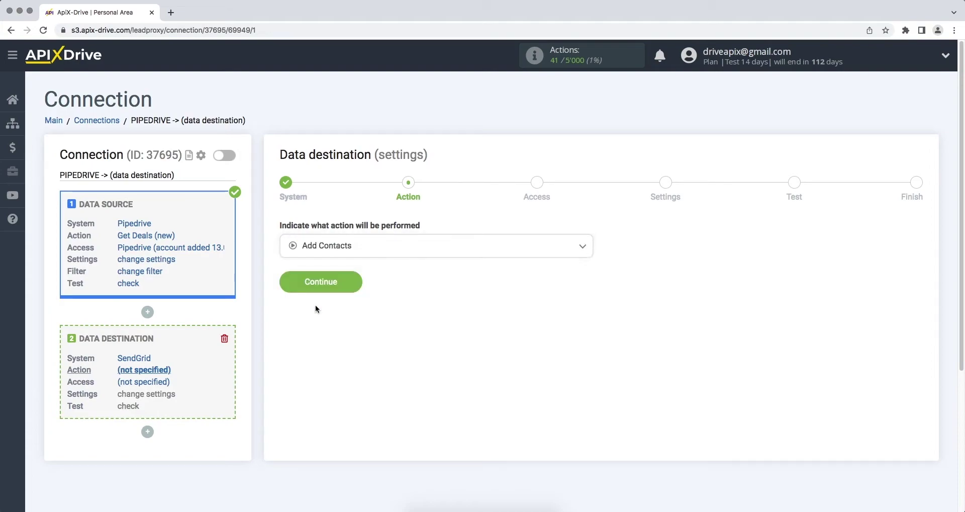
{"action": "left_click", "coordinate": [294, 286]}
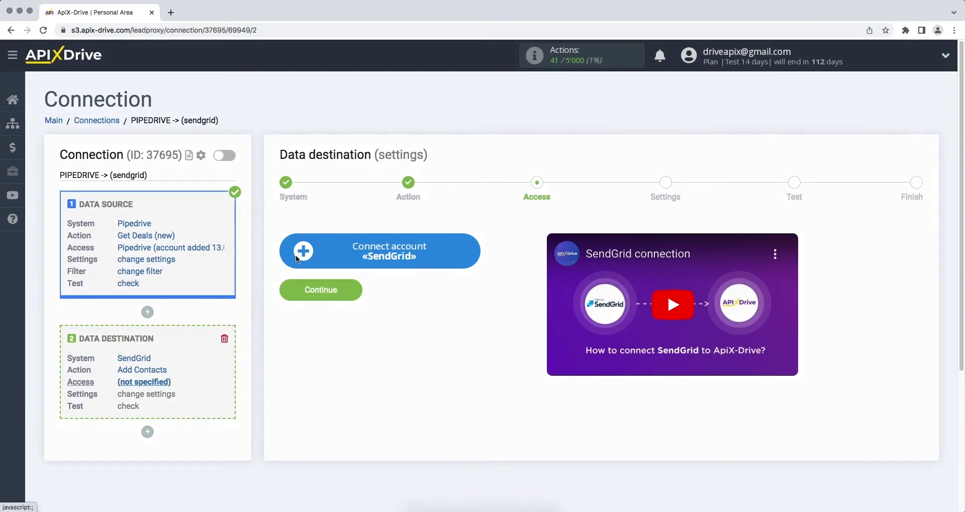
{"action": "left_click", "coordinate": [297, 257]}
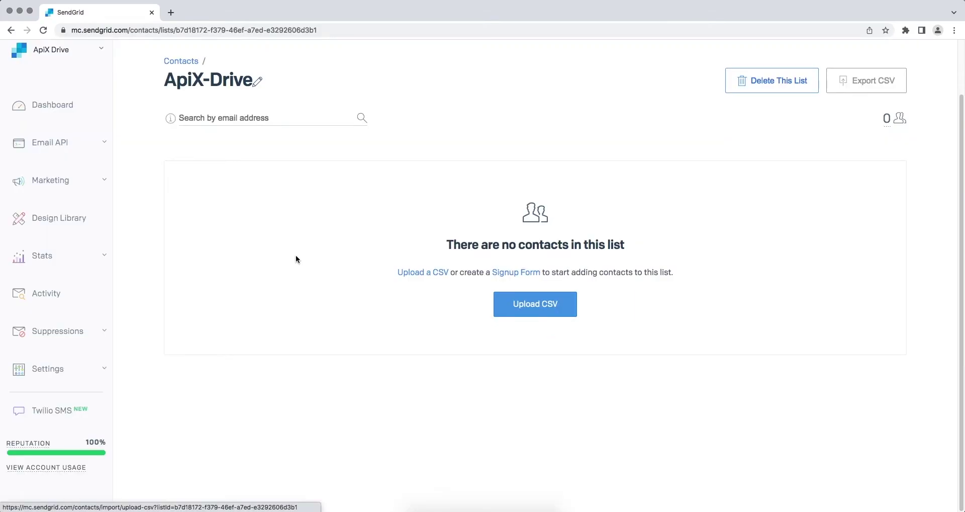
- Create a SendGrid API key named ApiX-Drive under Settings > API Keys
{"action": "left_click", "coordinate": [97, 371]}
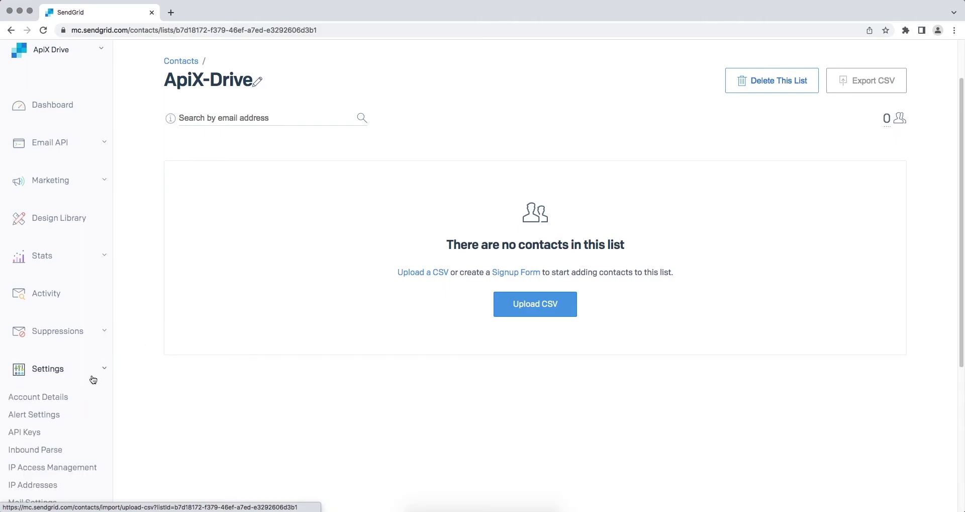
{"action": "left_click", "coordinate": [45, 434]}
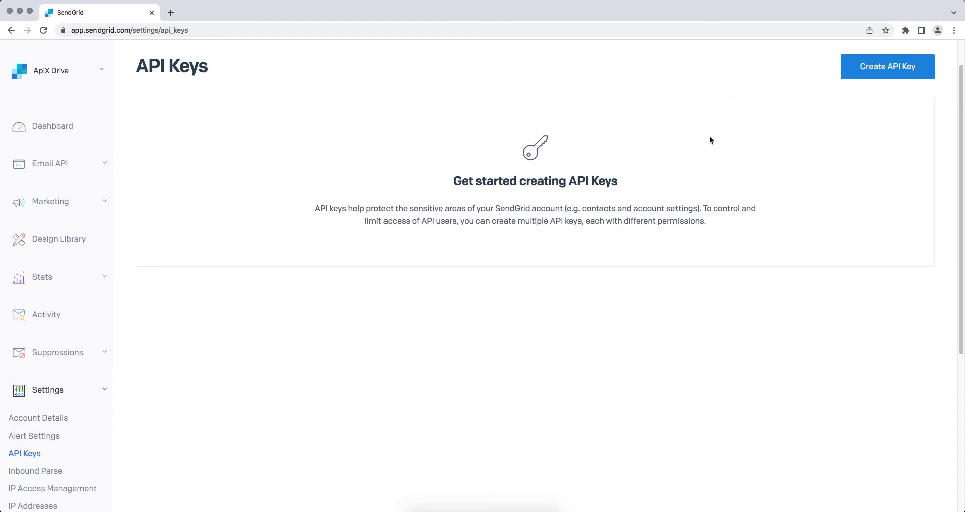
{"action": "left_click", "coordinate": [851, 72]}
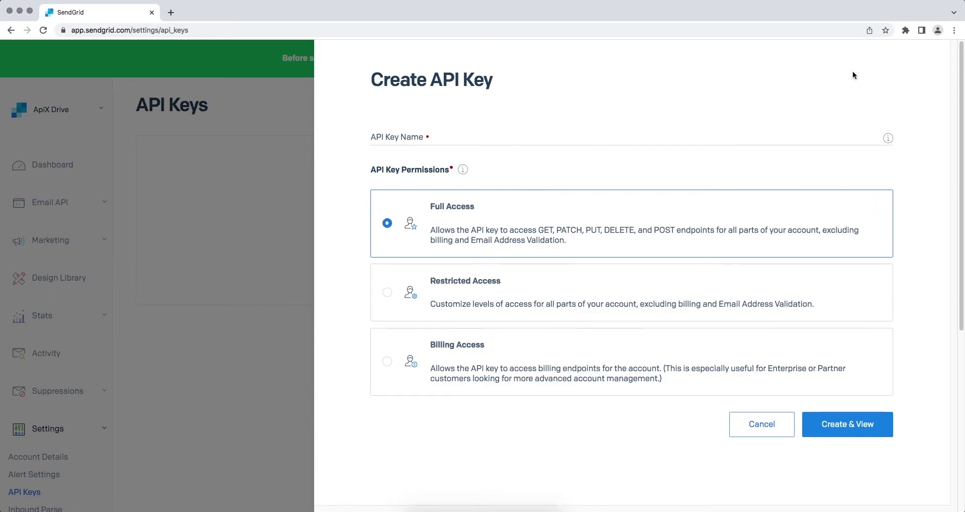
{"action": "left_click", "coordinate": [727, 142]}
{"action": "type", "text": "A"}
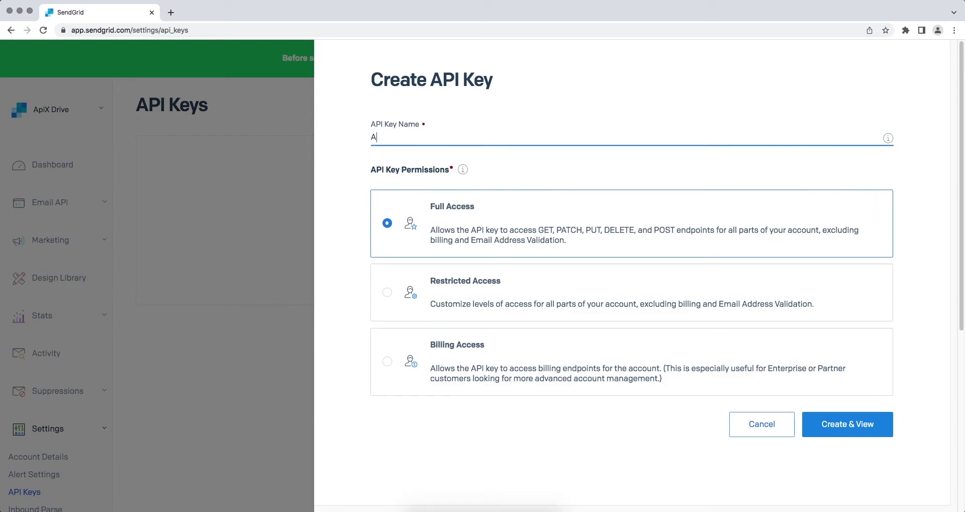
{"action": "type", "text": "piX-Drive"}
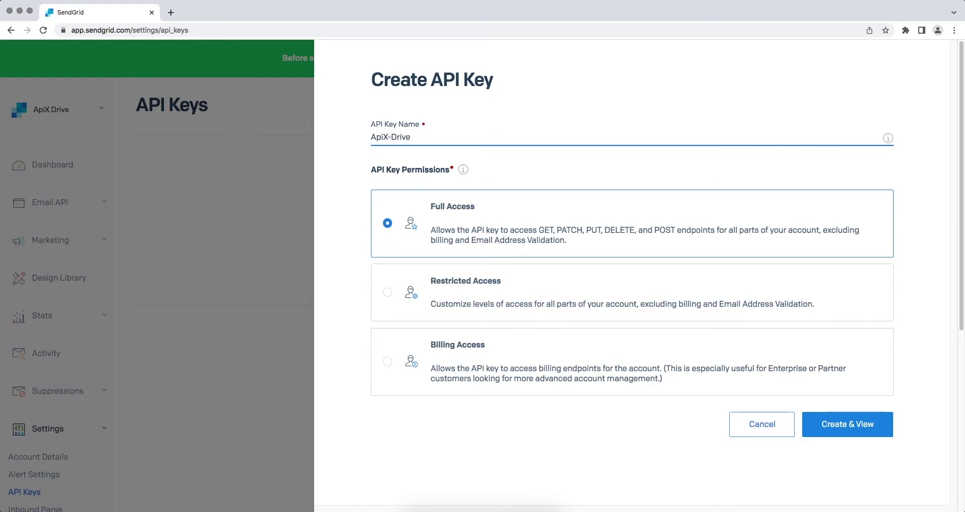
{"action": "left_click", "coordinate": [837, 424]}
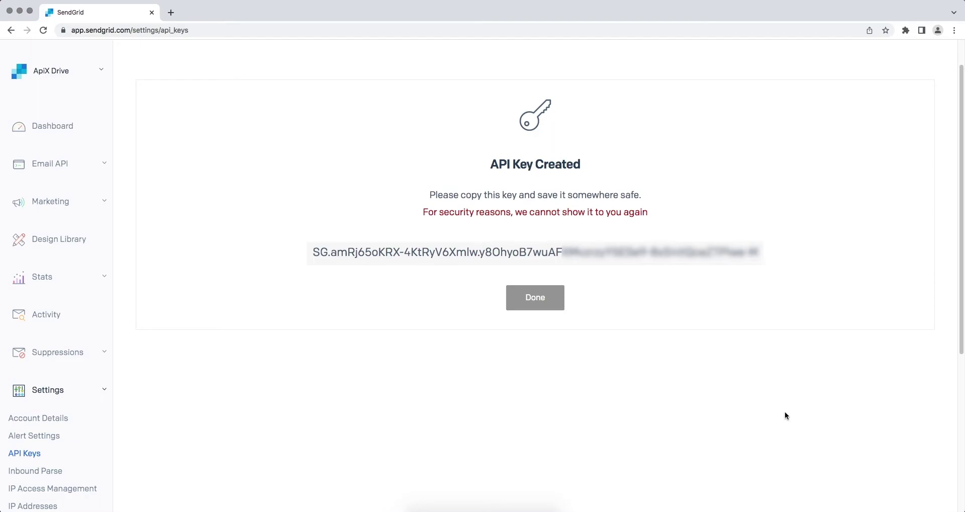
- Copy the newly generated ApiX-Drive API key for the API Key field
{"action": "left_click_drag", "start_coordinate": [309, 252], "coordinate": [769, 267]}
{"action": "right_click", "coordinate": [732, 252]}
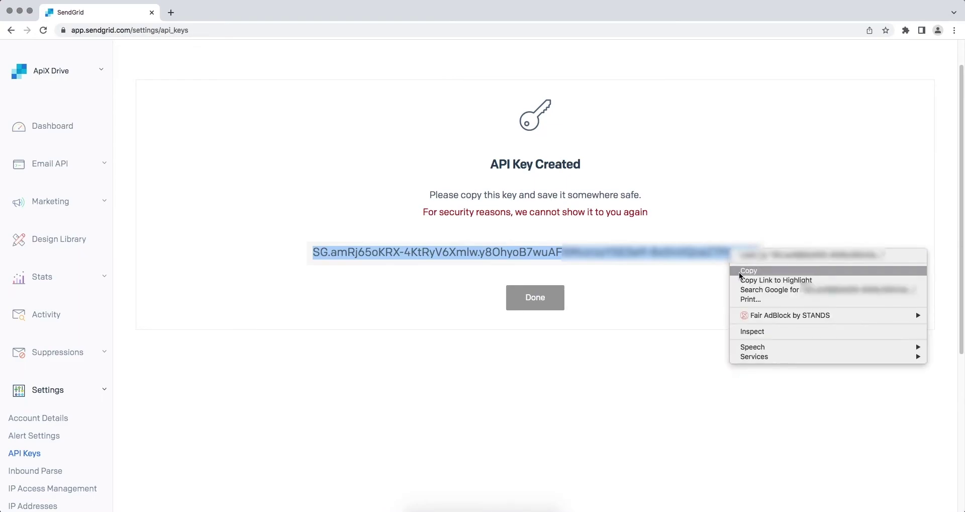
{"action": "left_click", "coordinate": [739, 272]}
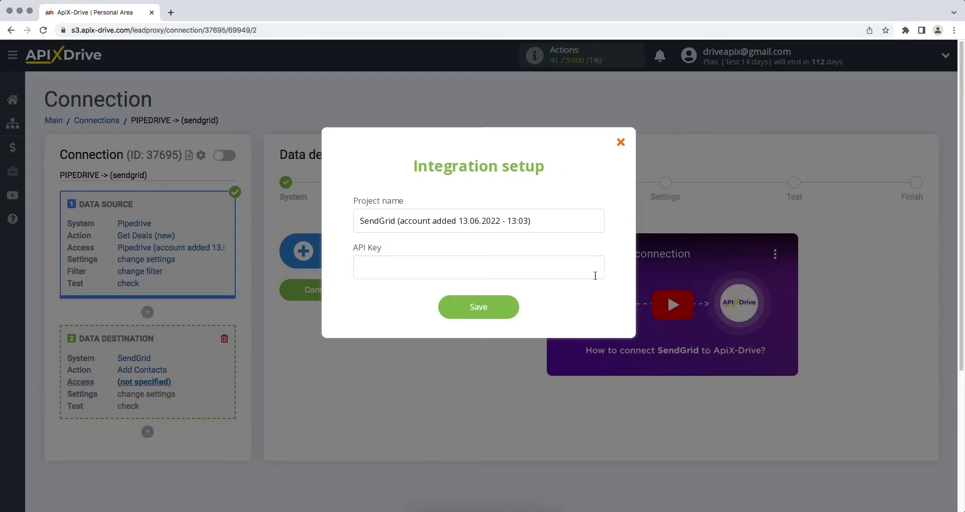
{"action": "right_click", "coordinate": [569, 268]}
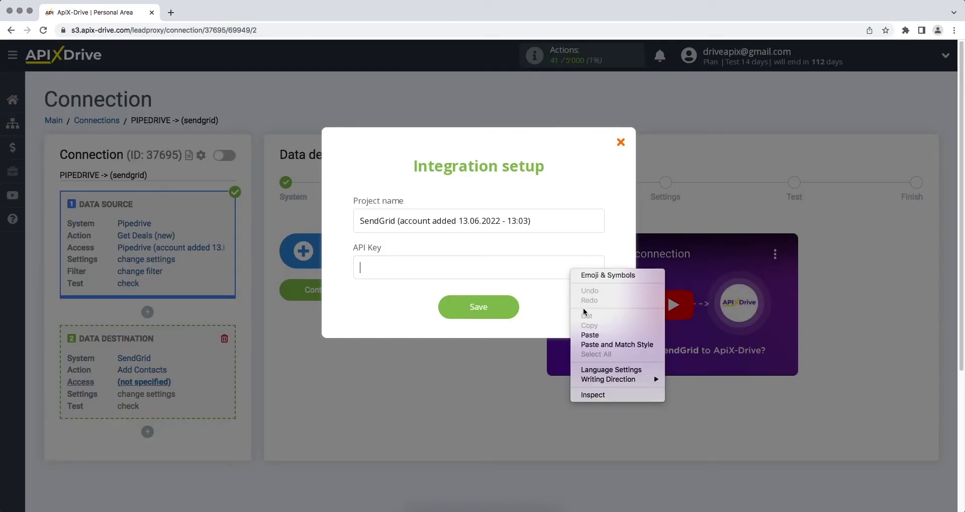
- Paste and save the SendGrid API key, select the SendGrid login, and continue to Settings
{"action": "left_click", "coordinate": [588, 336]}
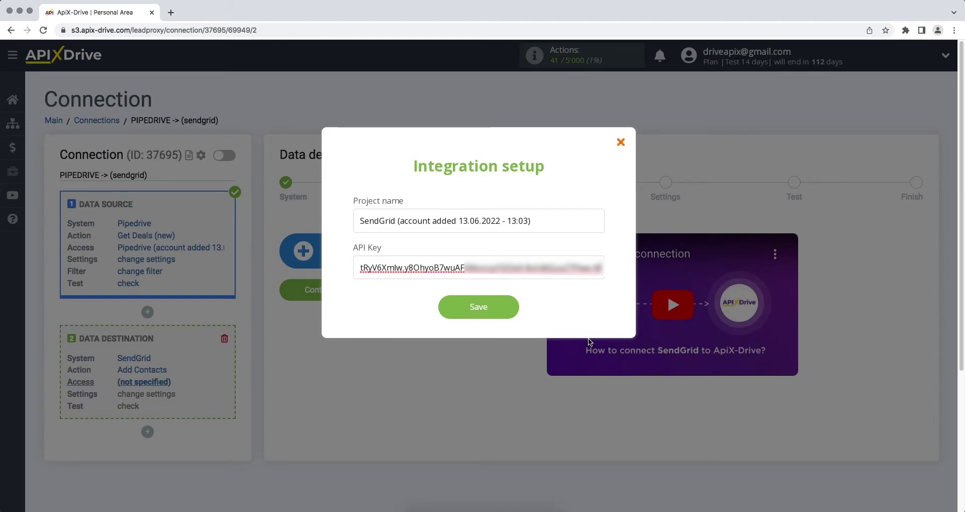
{"action": "left_click", "coordinate": [482, 316]}
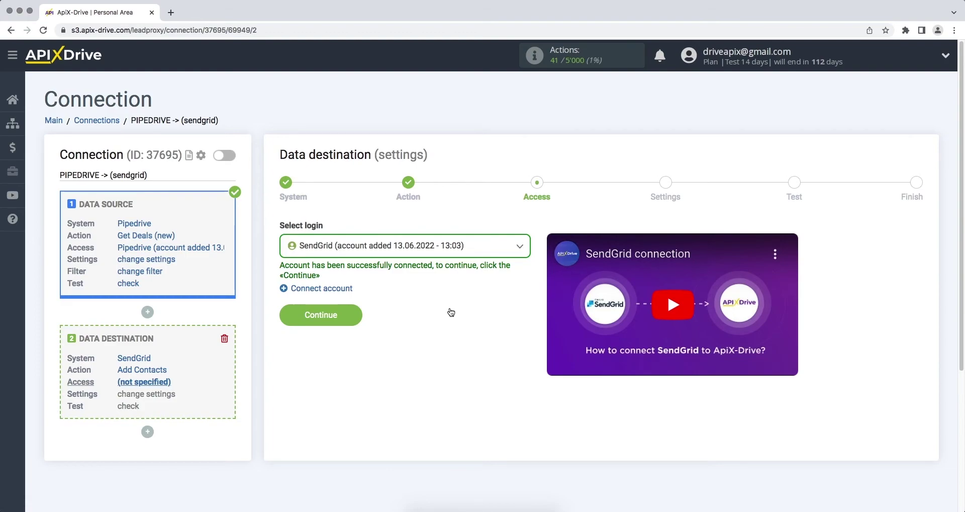
{"action": "left_click", "coordinate": [461, 252]}
{"action": "left_click", "coordinate": [457, 322]}
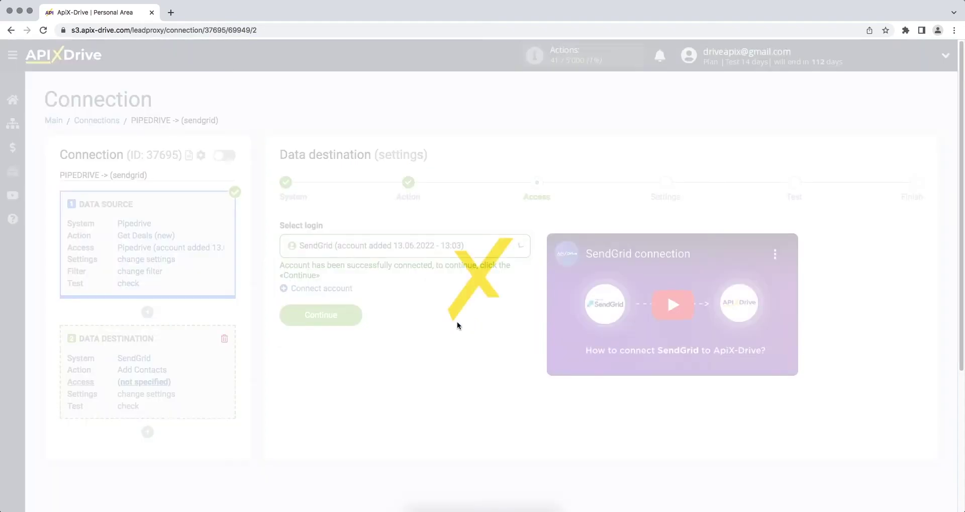
{"action": "left_click", "coordinate": [284, 319]}
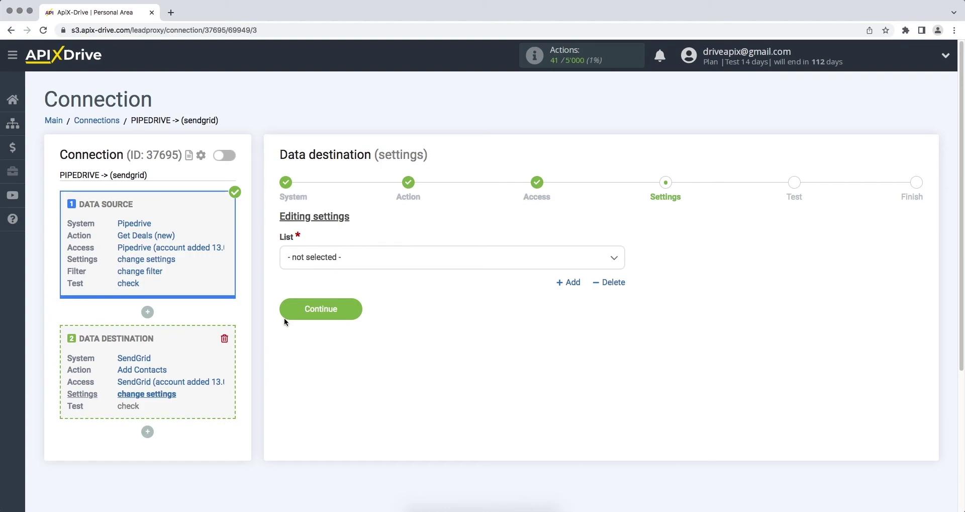
- Choose the ApiX-Drive contact list and fill E-mail with the Pipedrive contact's e-mail variable
{"action": "left_click", "coordinate": [326, 264]}
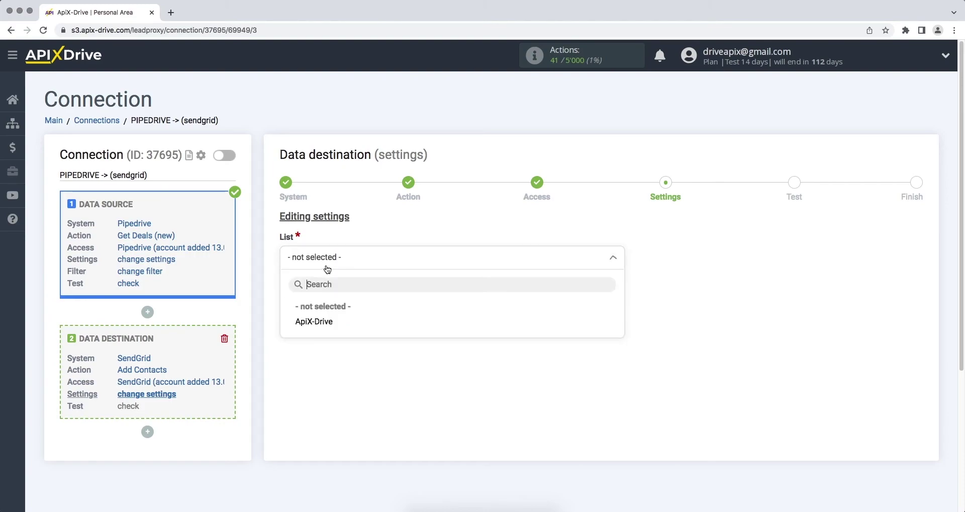
{"action": "left_click", "coordinate": [322, 323]}
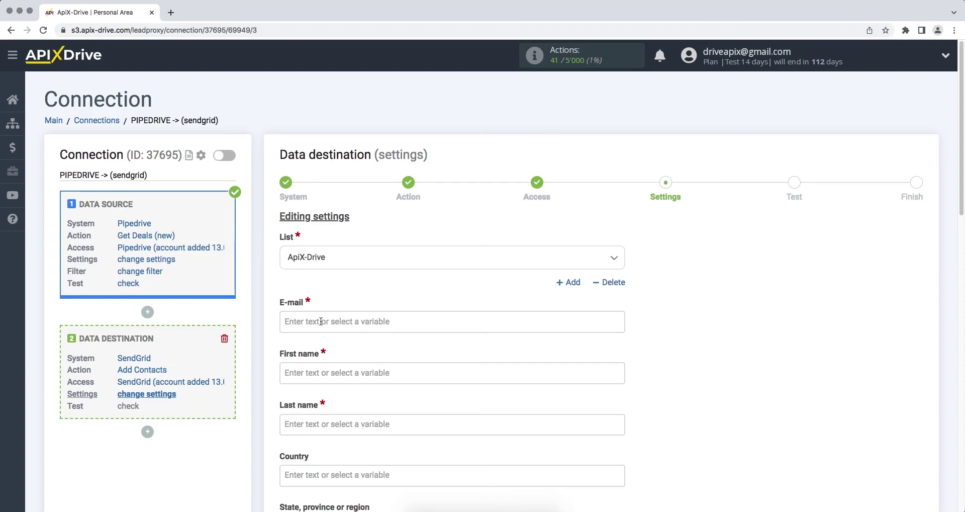
{"action": "left_click", "coordinate": [321, 322]}
{"action": "scroll", "coordinate": [620, 237], "scroll_direction": "down", "scroll_amount": 3}
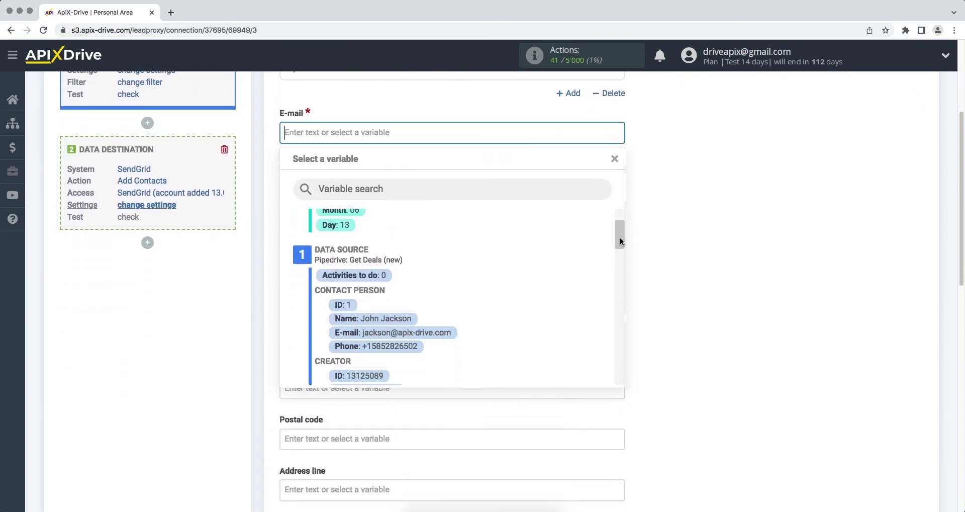
{"action": "left_click", "coordinate": [440, 319]}
- Fill First name and Last name with the contact's Name, and Phone with the phone variable
{"action": "left_click", "coordinate": [385, 188]}
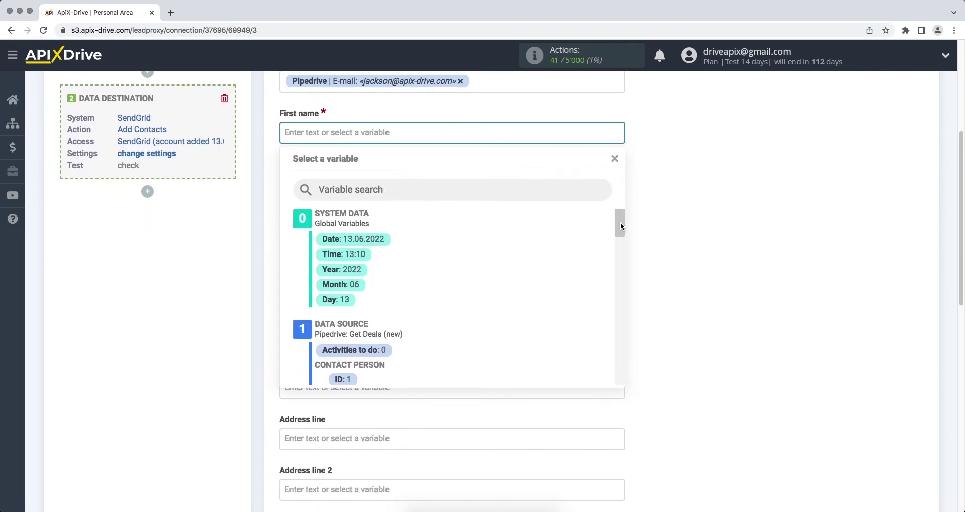
{"action": "left_click_drag", "start_coordinate": [620, 226], "coordinate": [621, 241]}
{"action": "left_click", "coordinate": [418, 302]}
{"action": "left_click", "coordinate": [402, 183]}
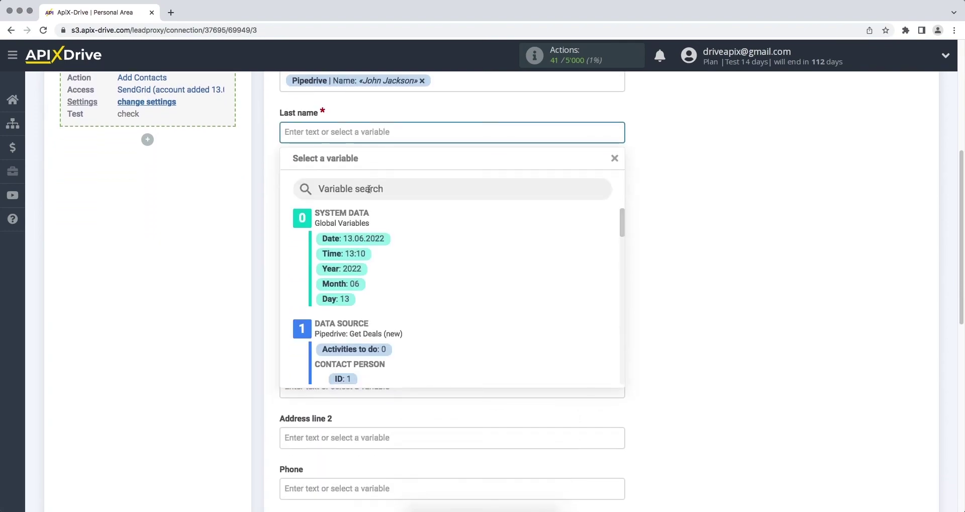
{"action": "scroll", "coordinate": [569, 243], "scroll_direction": "down", "scroll_amount": 3}
{"action": "left_click", "coordinate": [412, 294]}
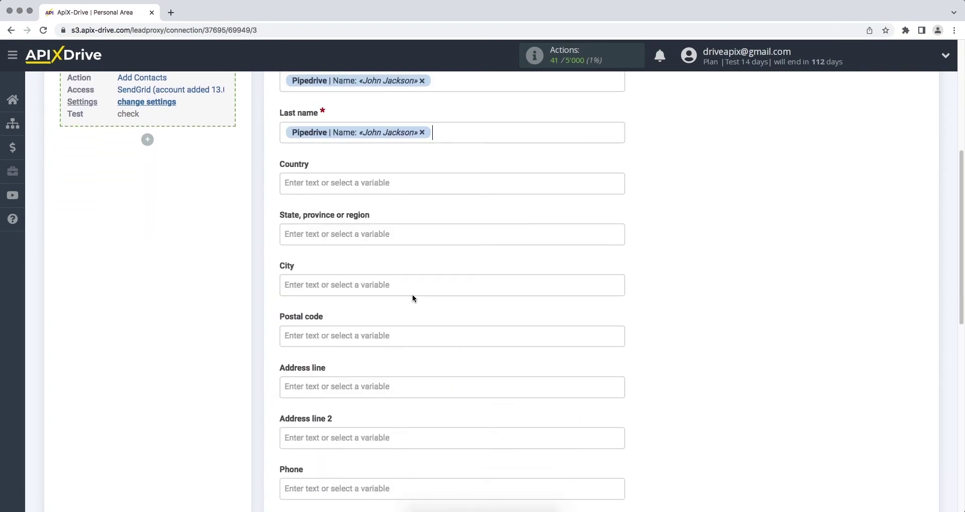
{"action": "scroll", "coordinate": [410, 322], "scroll_direction": "down", "scroll_amount": 2}
{"action": "left_click", "coordinate": [400, 381]}
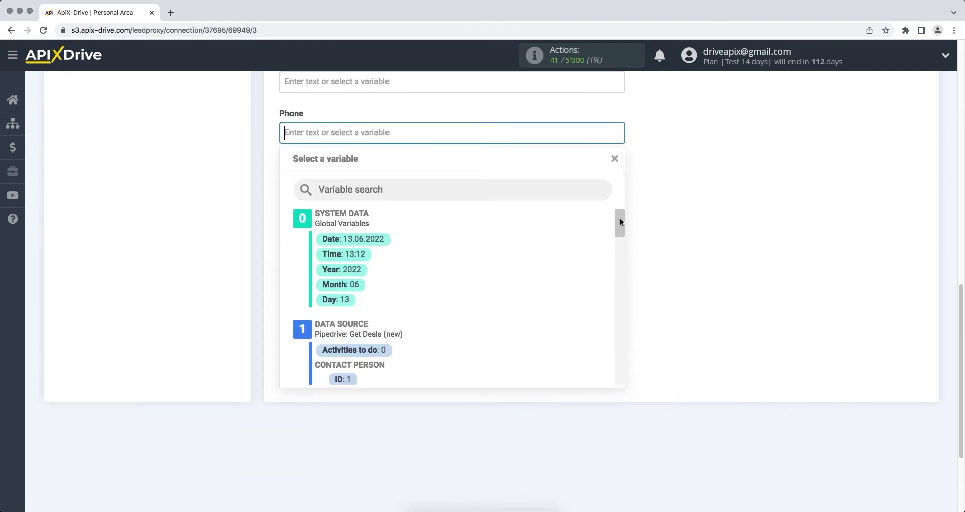
{"action": "left_click_drag", "start_coordinate": [620, 221], "coordinate": [620, 238]}
{"action": "left_click", "coordinate": [409, 295]}
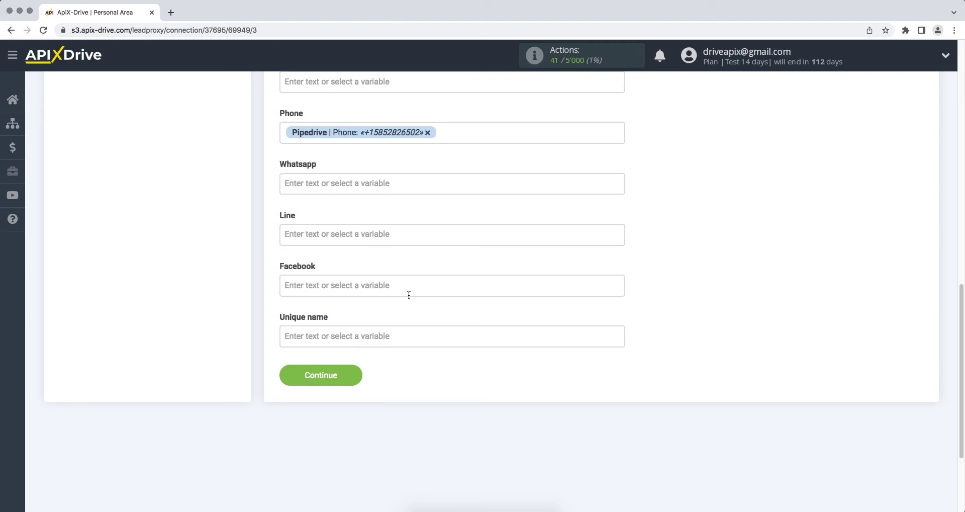
{"action": "left_click", "coordinate": [283, 377]}
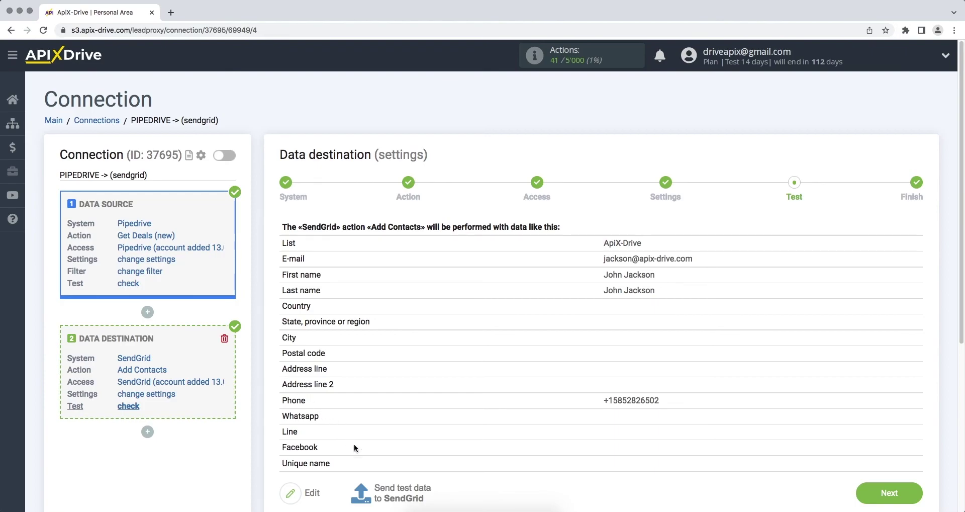
- Send the test contact data to SendGrid
{"action": "left_click", "coordinate": [385, 491]}
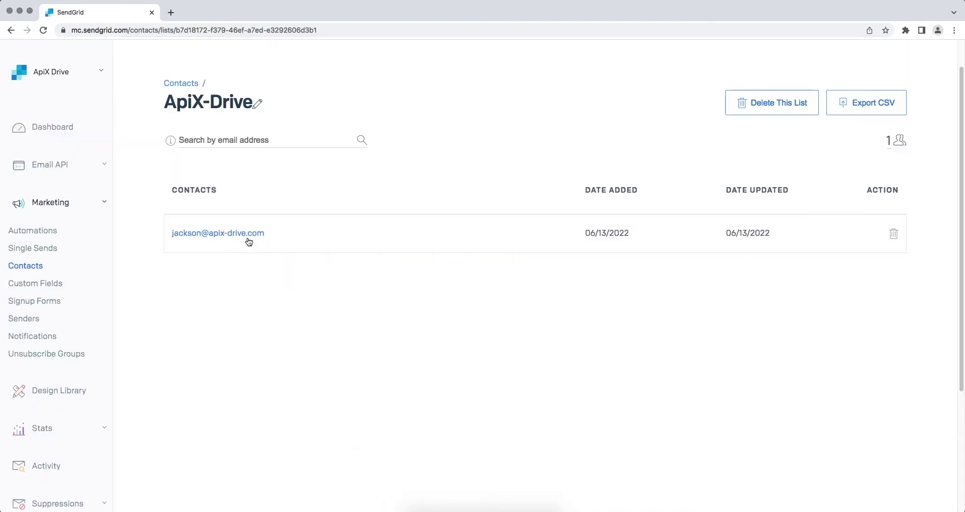
- Open the test contact's profile in SendGrid to check its name, e-mail and phone fields
{"action": "left_click", "coordinate": [249, 241]}
{"action": "scroll", "coordinate": [245, 240], "scroll_direction": "down", "scroll_amount": 10}
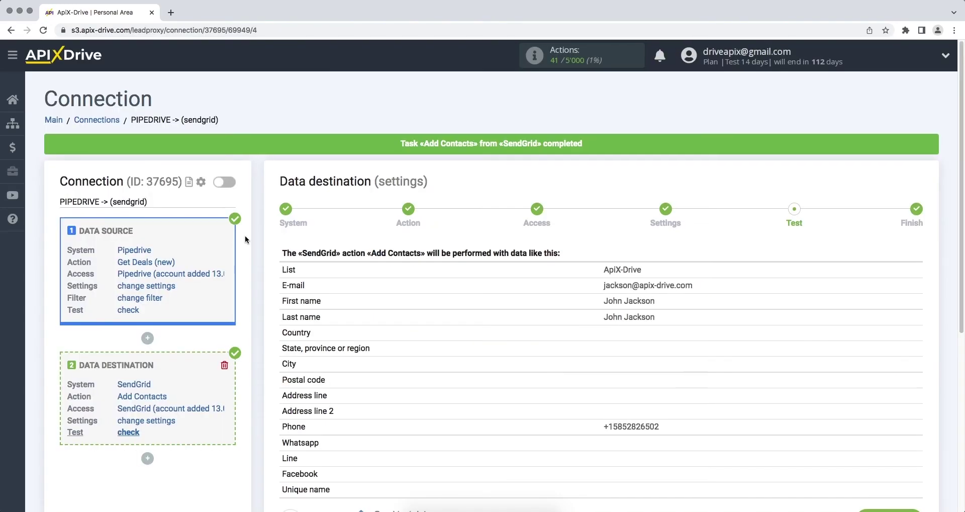
{"action": "scroll", "coordinate": [246, 239], "scroll_direction": "down", "scroll_amount": 5}
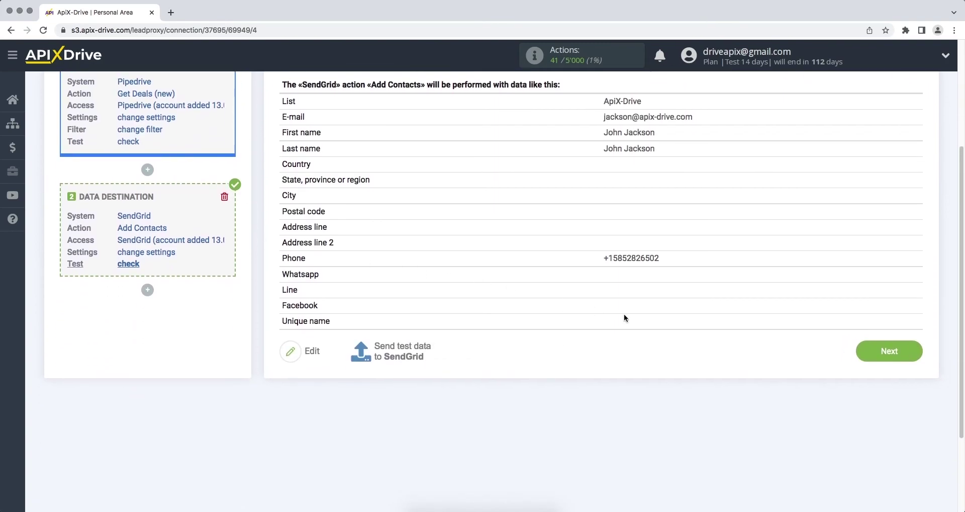
- Enable auto-update for the connection and save a 5-minute update interval
{"action": "left_click", "coordinate": [876, 353]}
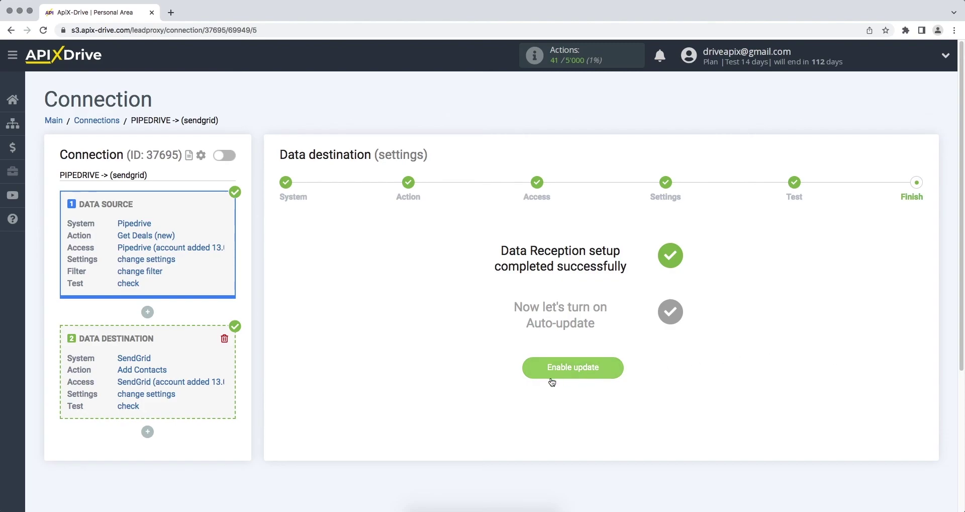
{"action": "left_click", "coordinate": [530, 372]}
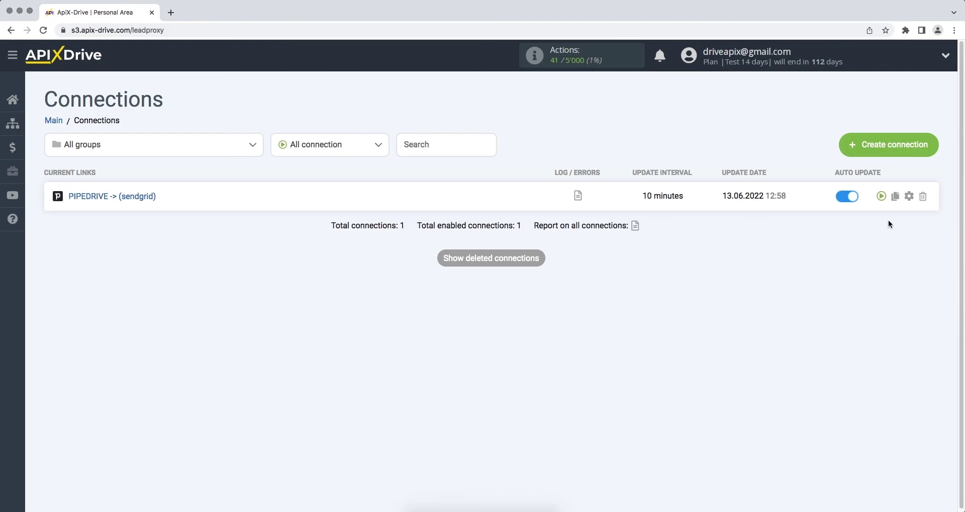
{"action": "left_click", "coordinate": [908, 198]}
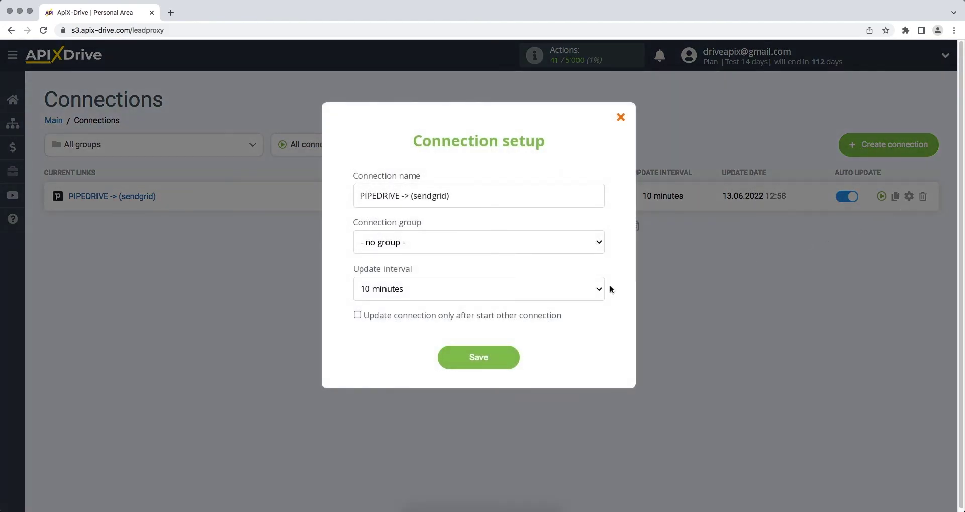
{"action": "left_click", "coordinate": [594, 291]}
{"action": "left_click", "coordinate": [592, 277]}
{"action": "left_click", "coordinate": [446, 356]}
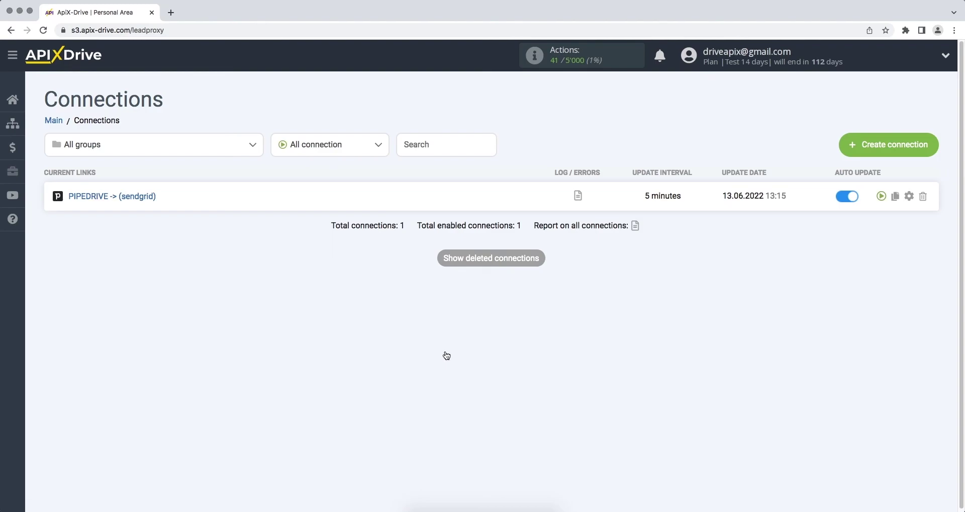